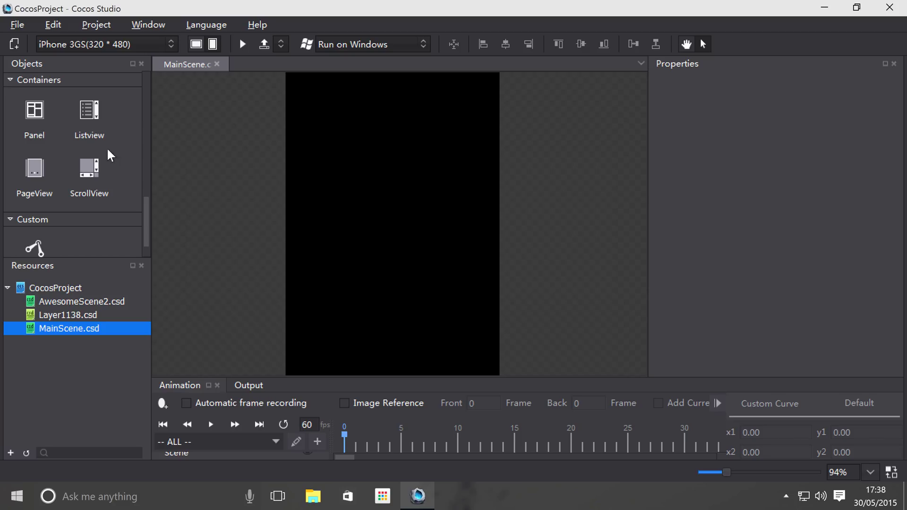
- Add a panel to the iPhone scene and move it toward the upper left
{"action": "left_click_drag", "start_coordinate": [36, 114], "coordinate": [362, 221]}
{"action": "left_click", "coordinate": [422, 160]}
{"action": "left_click_drag", "start_coordinate": [422, 160], "coordinate": [385, 209]}
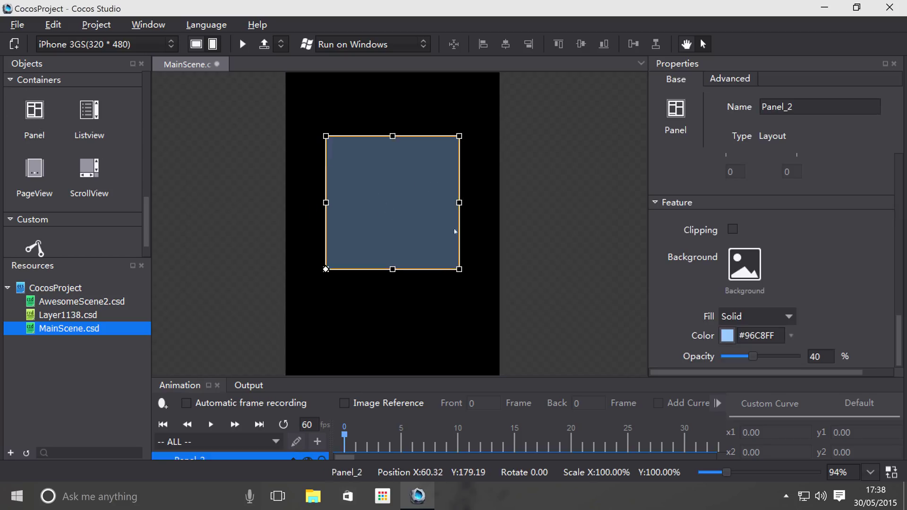
{"action": "scroll", "coordinate": [73, 216], "scroll_direction": "down", "scroll_amount": 1}
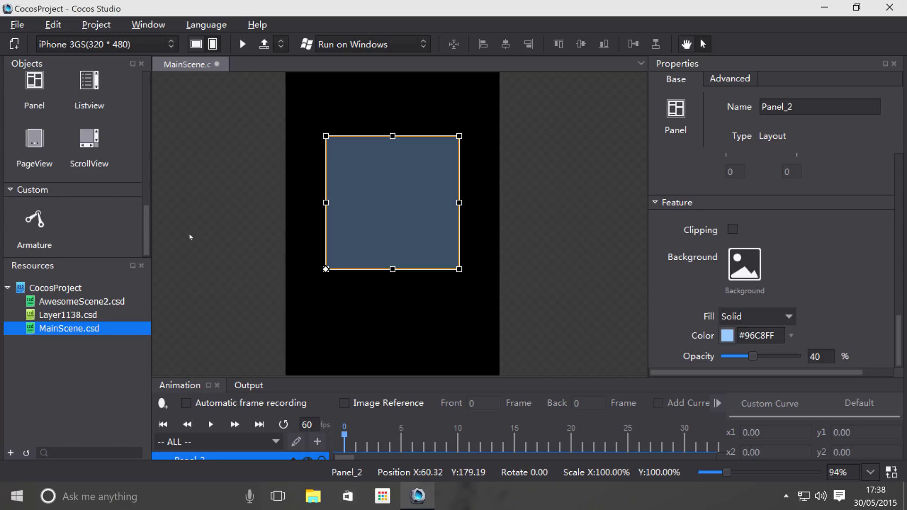
{"action": "scroll", "coordinate": [94, 241], "scroll_direction": "up", "scroll_amount": 8}
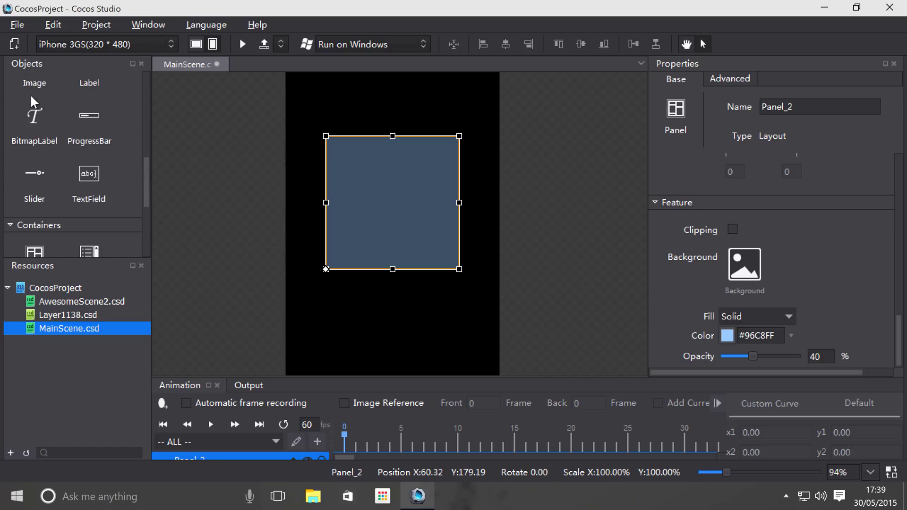
- Place a button, a checkbox and a Text Label inside the panel
{"action": "left_click_drag", "start_coordinate": [33, 102], "coordinate": [378, 188]}
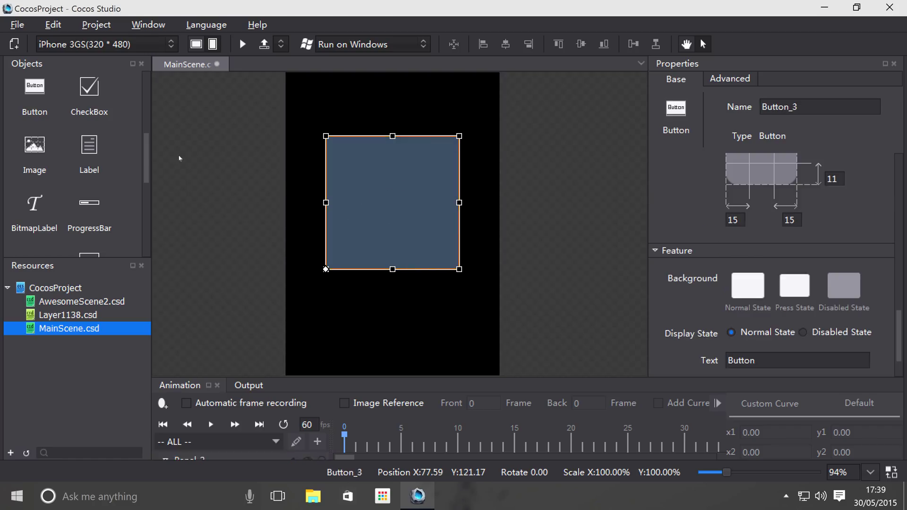
{"action": "left_click_drag", "start_coordinate": [90, 88], "coordinate": [391, 230]}
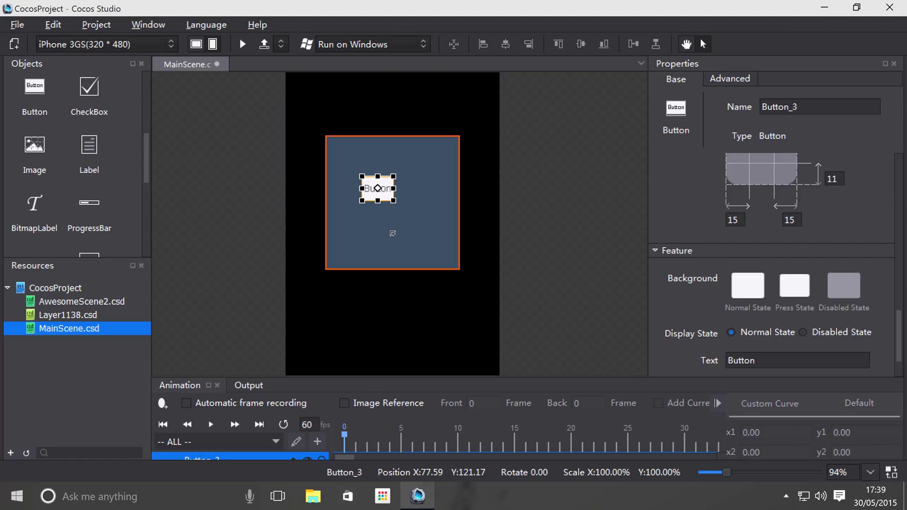
{"action": "left_click_drag", "start_coordinate": [77, 166], "coordinate": [397, 159]}
{"action": "left_click_drag", "start_coordinate": [101, 163], "coordinate": [360, 220]}
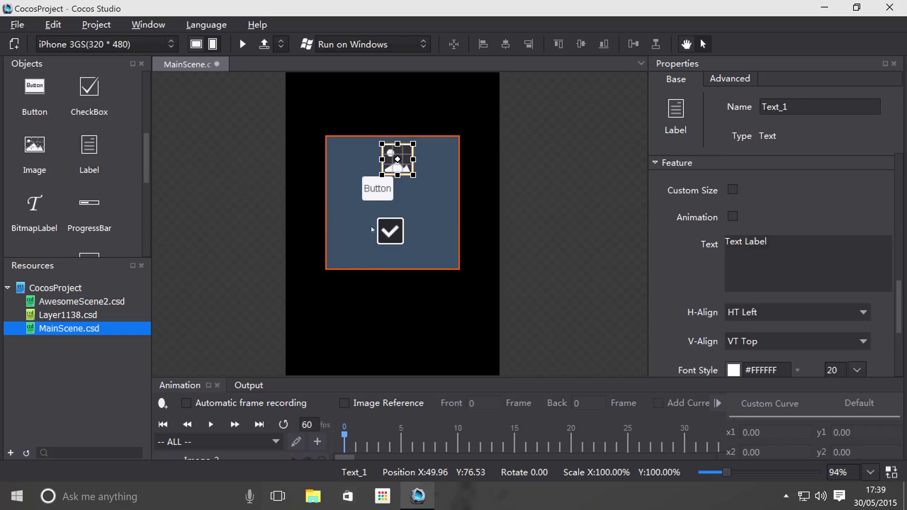
- Nudge the button slightly lower and move the checkbox to the panel's left edge
{"action": "left_click", "coordinate": [377, 187]}
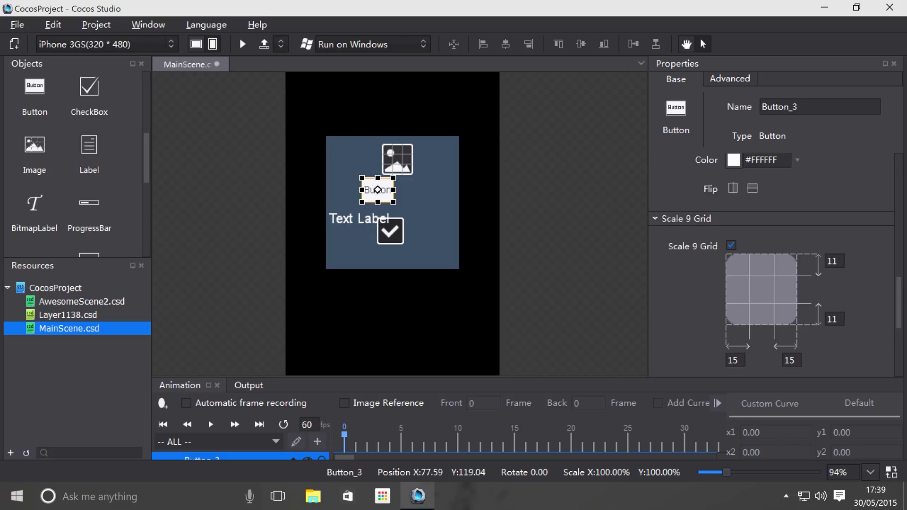
{"action": "mouse_move", "coordinate": [370, 180]}
{"action": "left_mouse_down"}
{"action": "mouse_move", "coordinate": [386, 205]}
{"action": "mouse_move", "coordinate": [369, 188]}
{"action": "left_mouse_up"}
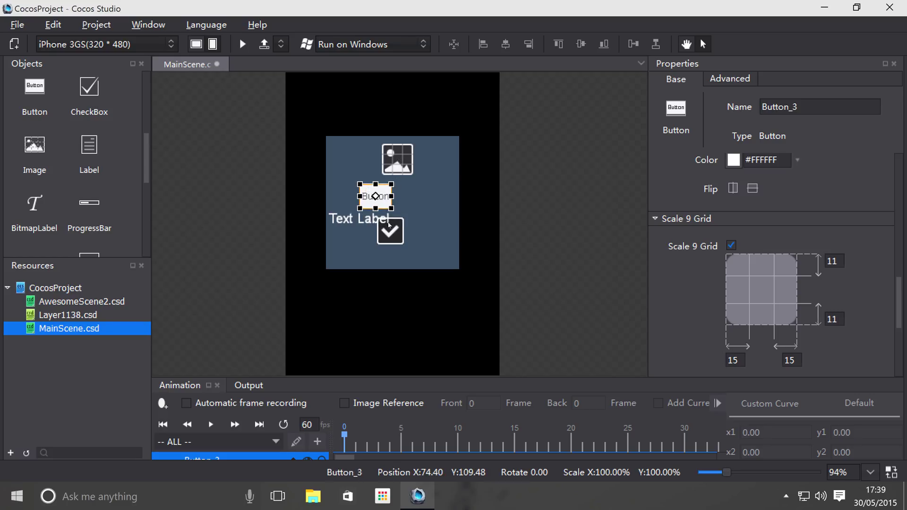
{"action": "left_click_drag", "start_coordinate": [391, 228], "coordinate": [334, 241]}
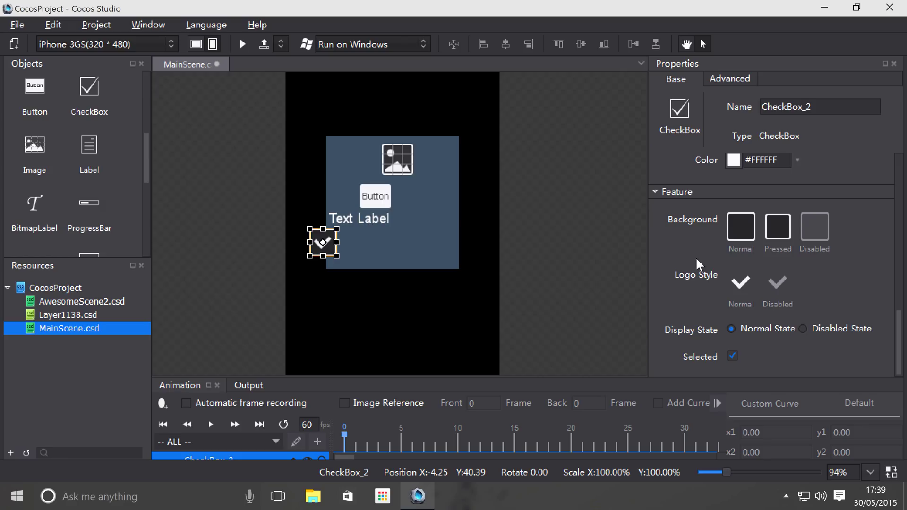
- Pick WhatCouldItBe.png from the Desktop as Panel_2's background image, importing it into resources
{"action": "left_click", "coordinate": [426, 248]}
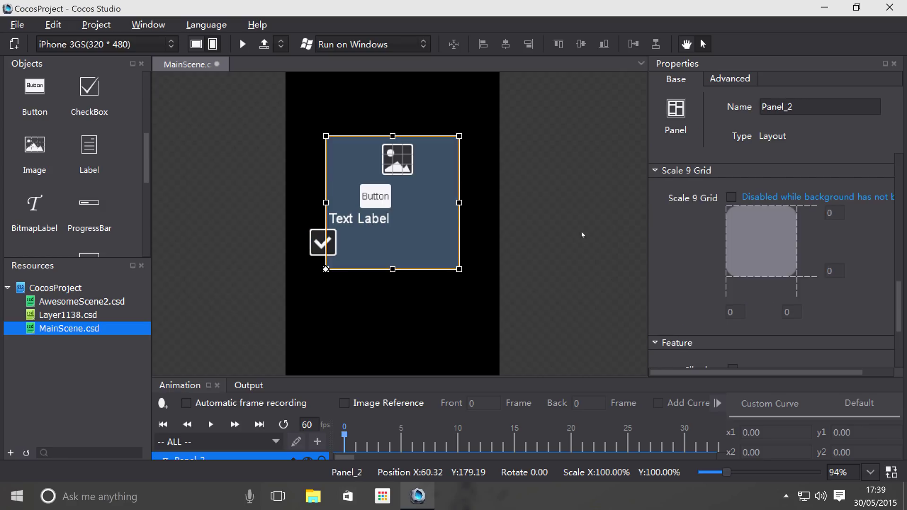
{"action": "scroll", "coordinate": [715, 260], "scroll_direction": "down", "scroll_amount": 3}
{"action": "scroll", "coordinate": [722, 240], "scroll_direction": "up", "scroll_amount": 4}
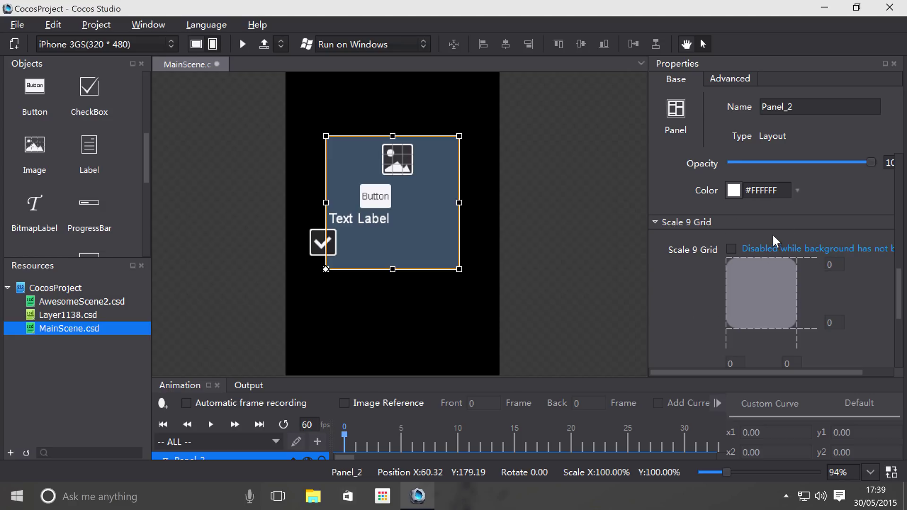
{"action": "scroll", "coordinate": [682, 307], "scroll_direction": "down", "scroll_amount": 6}
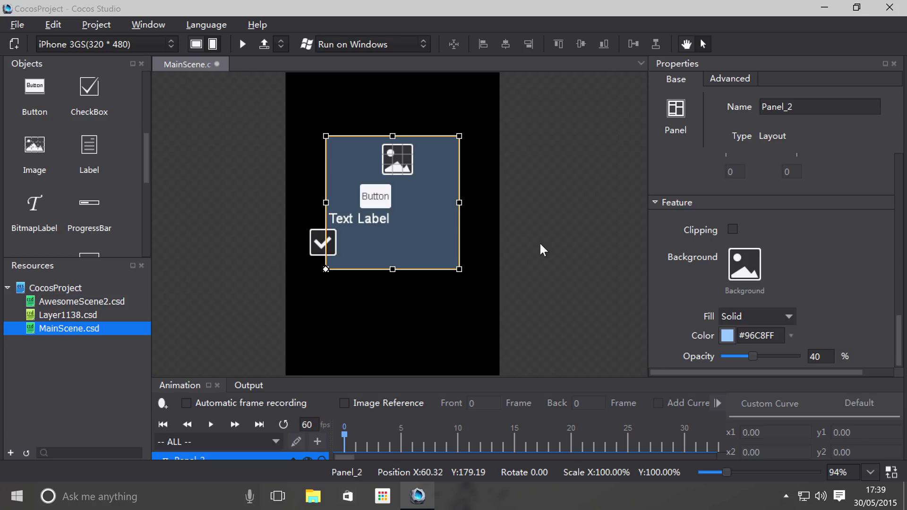
{"action": "left_click", "coordinate": [741, 260]}
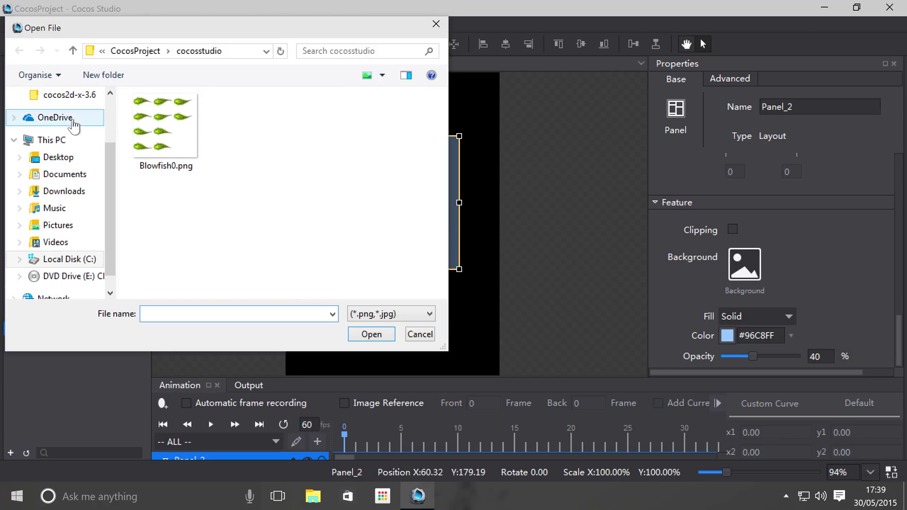
{"action": "left_click", "coordinate": [76, 156]}
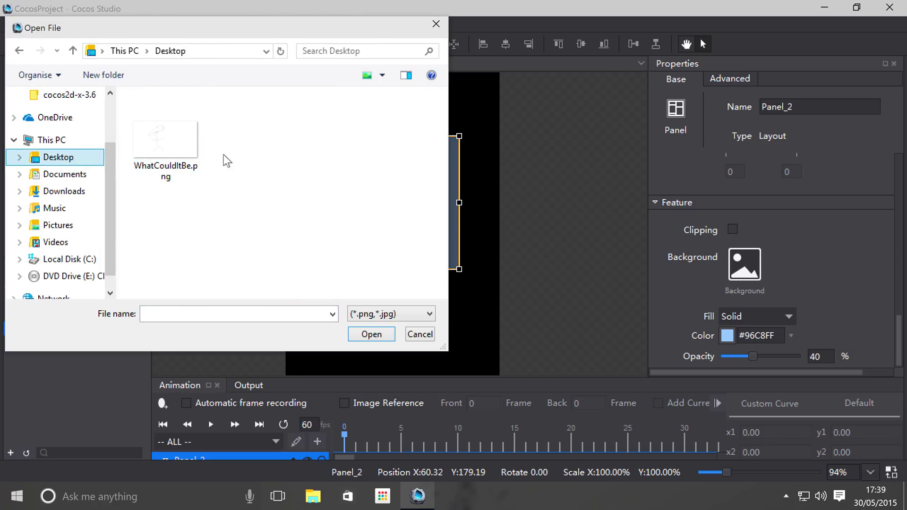
{"action": "double_click", "coordinate": [197, 145]}
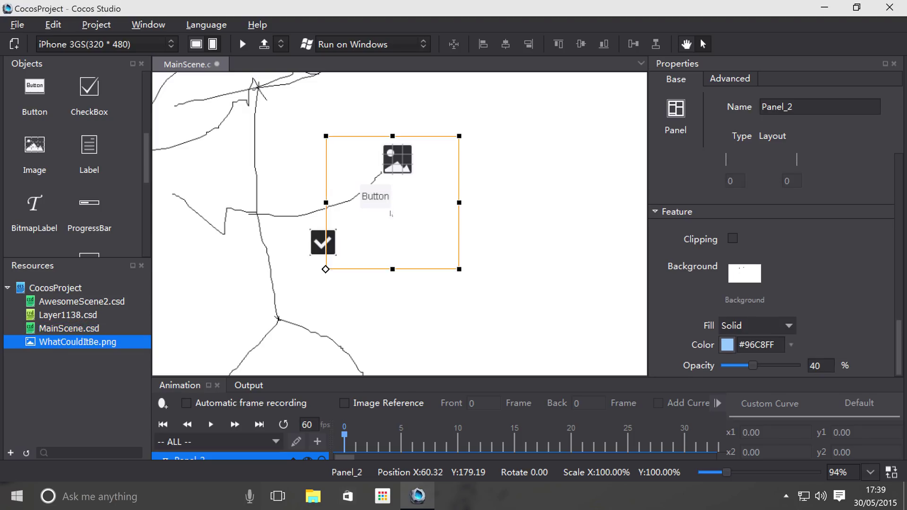
{"action": "scroll", "coordinate": [278, 242], "scroll_direction": "down", "scroll_amount": 5}
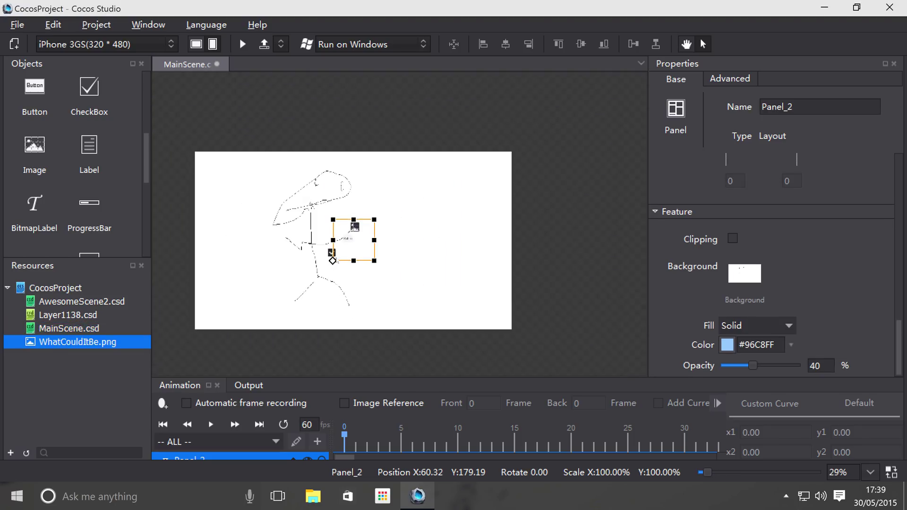
{"action": "scroll", "coordinate": [337, 260], "scroll_direction": "up", "scroll_amount": 3}
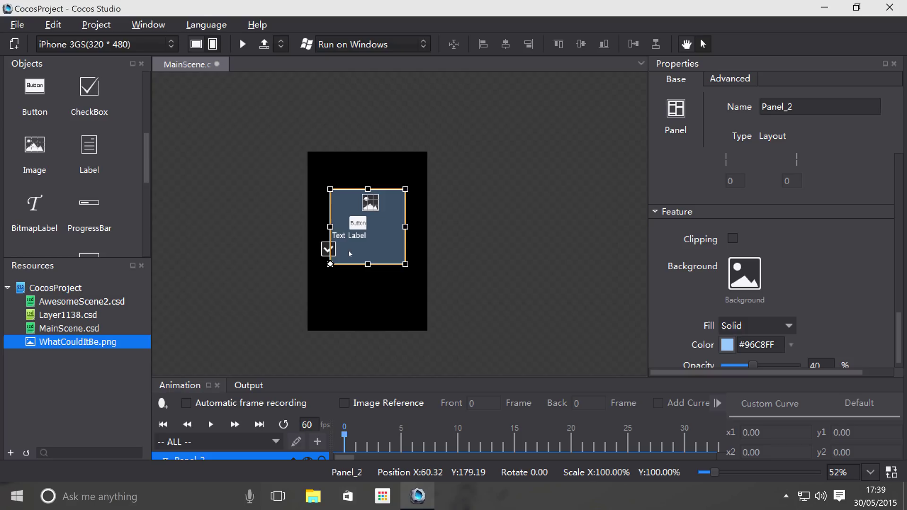
{"action": "scroll", "coordinate": [414, 247], "scroll_direction": "up", "scroll_amount": 4}
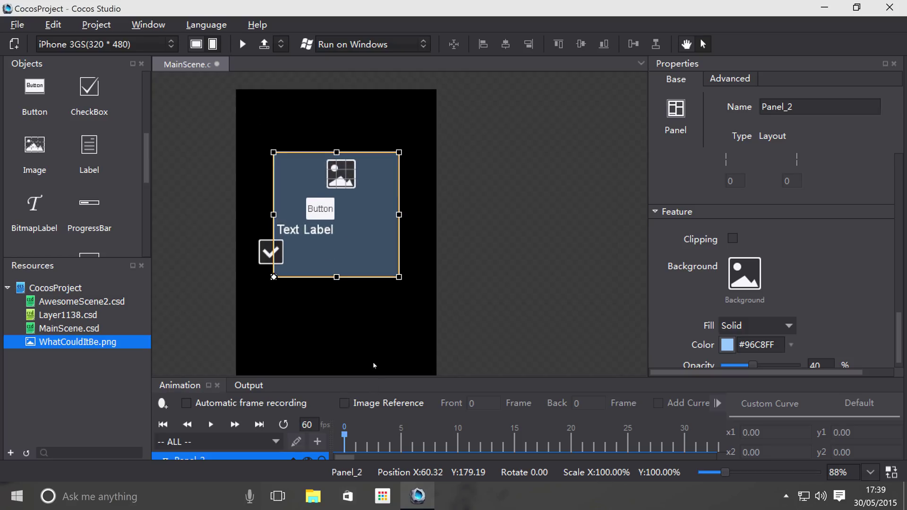
{"action": "middle_click_drag", "start_coordinate": [370, 330], "coordinate": [403, 301]}
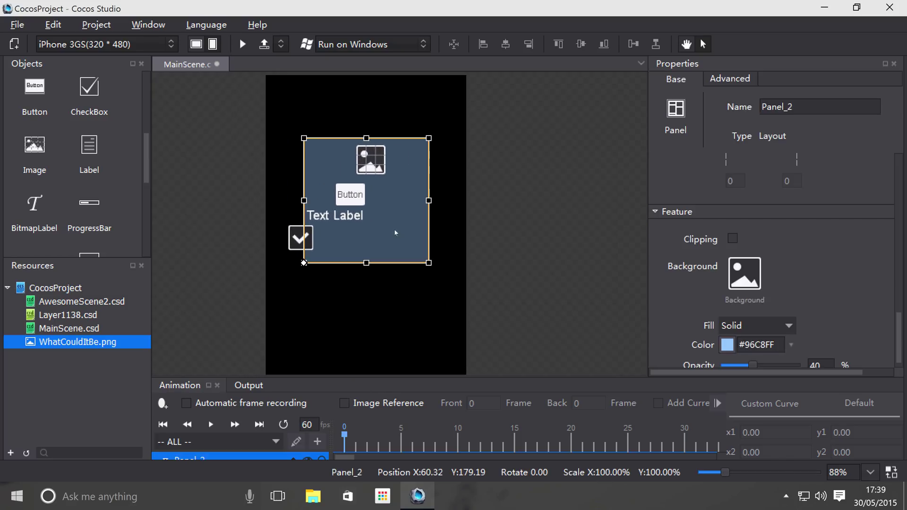
- Set Panel_2's fill to Solid #96C8FF with opacity at 35%
{"action": "scroll", "coordinate": [778, 331], "scroll_direction": "down", "scroll_amount": 1}
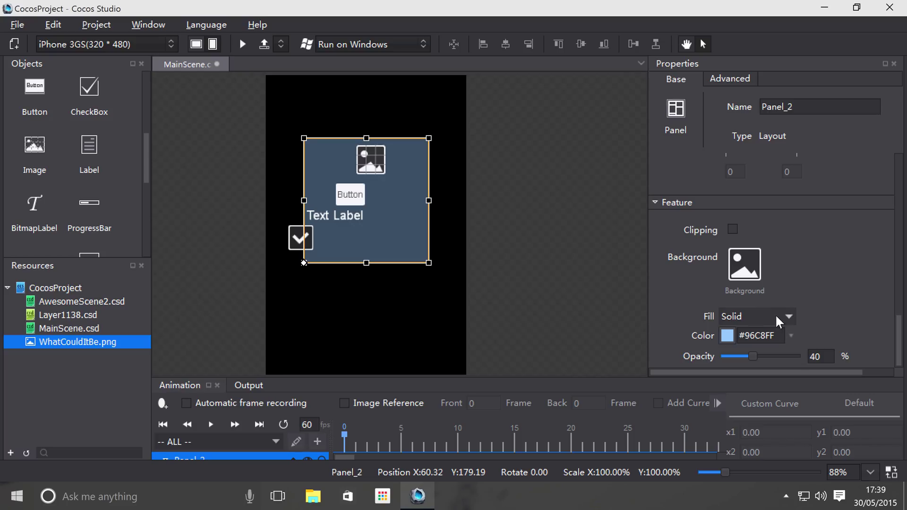
{"action": "left_click", "coordinate": [775, 313]}
{"action": "left_click", "coordinate": [758, 297]}
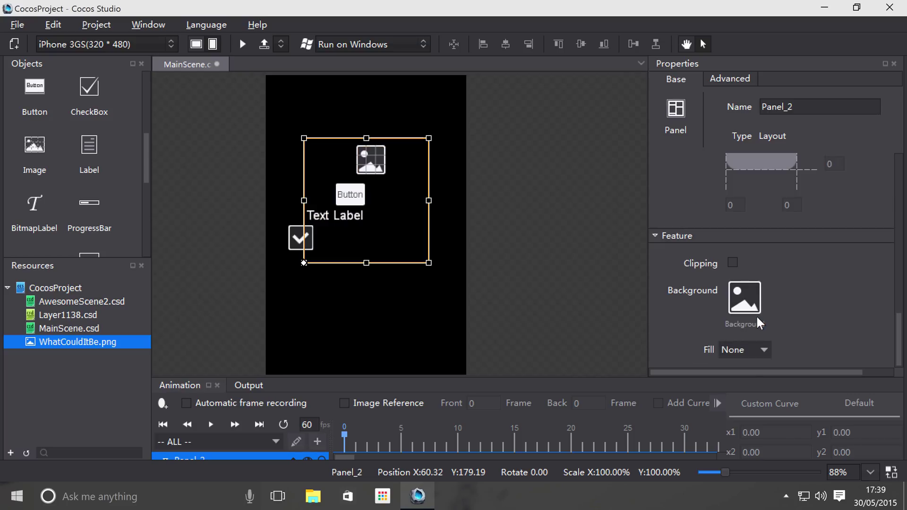
{"action": "left_click", "coordinate": [746, 350]}
{"action": "left_click", "coordinate": [741, 370]}
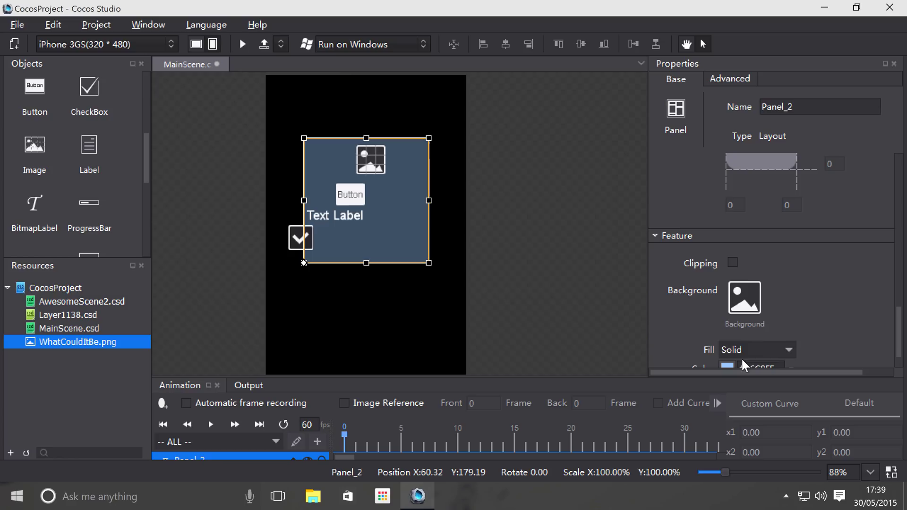
{"action": "left_click", "coordinate": [789, 350]}
{"action": "left_click", "coordinate": [787, 348]}
{"action": "scroll", "coordinate": [799, 333], "scroll_direction": "down", "scroll_amount": 3}
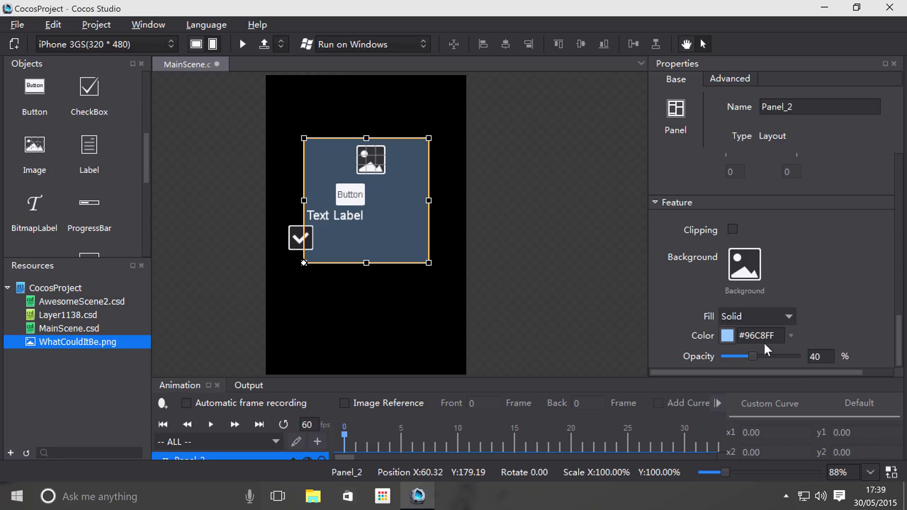
{"action": "mouse_move", "coordinate": [748, 357]}
{"action": "left_mouse_down"}
{"action": "mouse_move", "coordinate": [727, 355]}
{"action": "mouse_move", "coordinate": [785, 369]}
{"action": "mouse_move", "coordinate": [751, 367]}
{"action": "mouse_move", "coordinate": [832, 352]}
{"action": "mouse_move", "coordinate": [742, 349]}
{"action": "mouse_move", "coordinate": [749, 344]}
{"action": "left_mouse_up"}
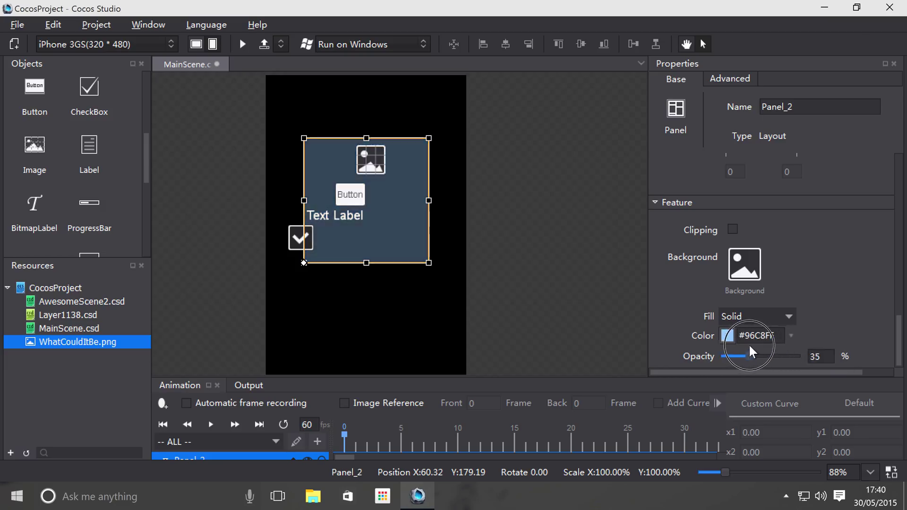
- Switch Panel_2's fill to a #96C8FF-to-white gradient angled at 133°
{"action": "left_click", "coordinate": [770, 317]}
{"action": "left_click", "coordinate": [769, 336]}
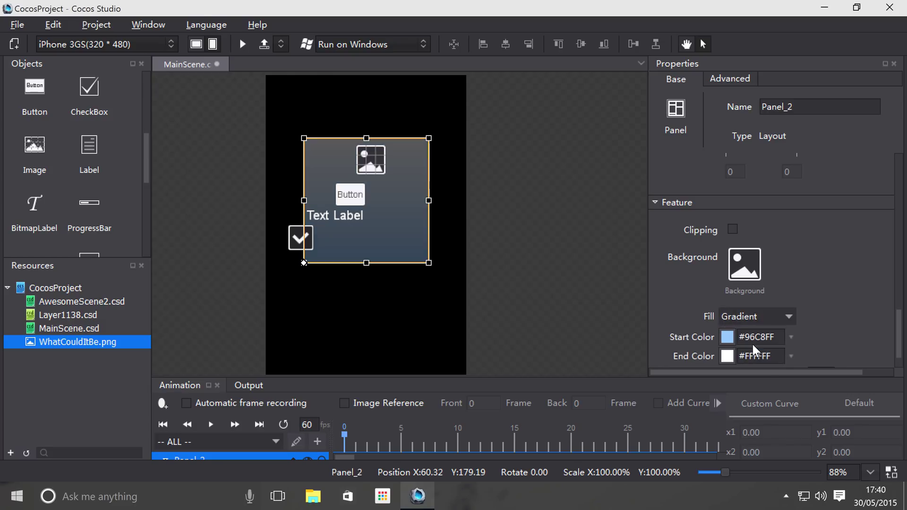
{"action": "scroll", "coordinate": [784, 338], "scroll_direction": "down", "scroll_amount": 1}
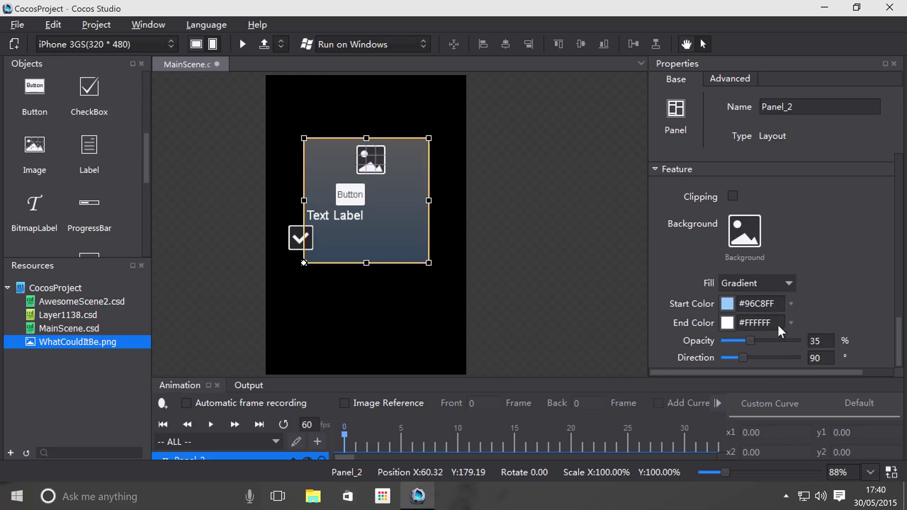
{"action": "mouse_move", "coordinate": [742, 358]}
{"action": "left_mouse_down"}
{"action": "mouse_move", "coordinate": [769, 360]}
{"action": "mouse_move", "coordinate": [743, 356]}
{"action": "mouse_move", "coordinate": [755, 355]}
{"action": "left_mouse_up"}
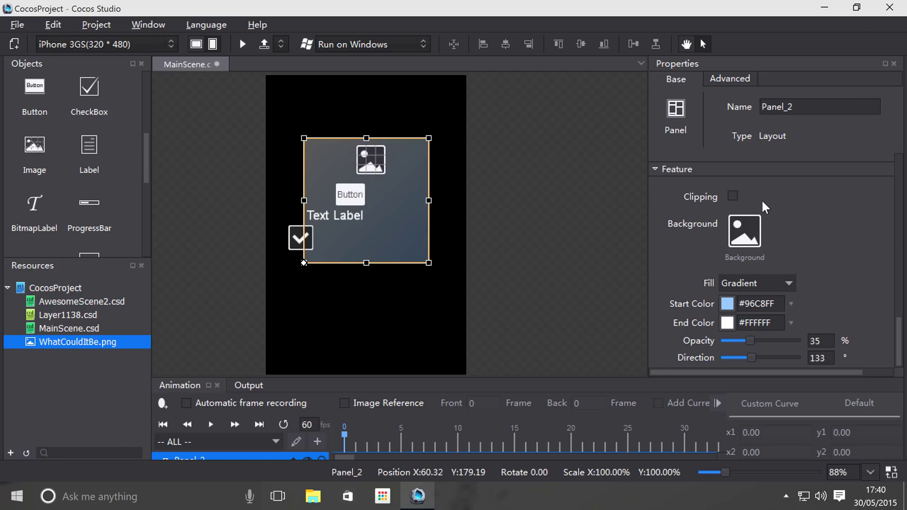
- Save and run the scene, view it at 200% in the simulator, then close it
{"action": "left_click", "coordinate": [243, 43]}
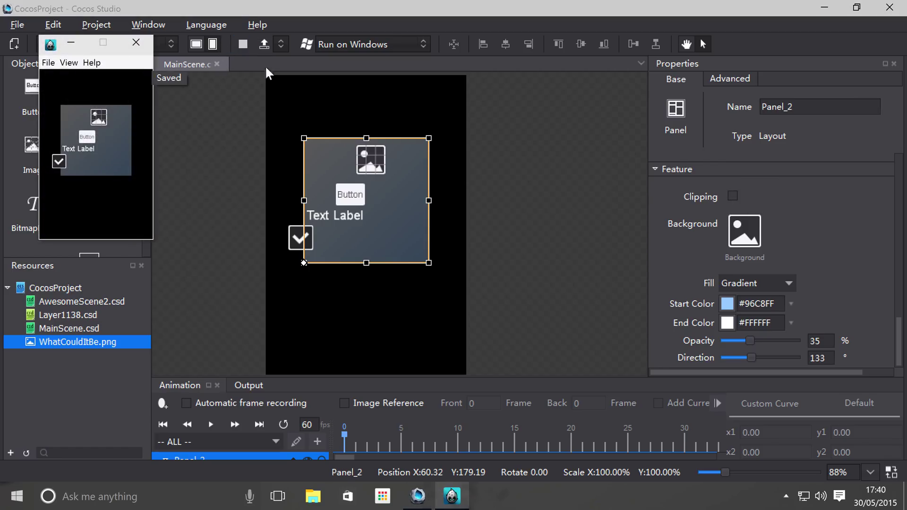
{"action": "left_click", "coordinate": [69, 63]}
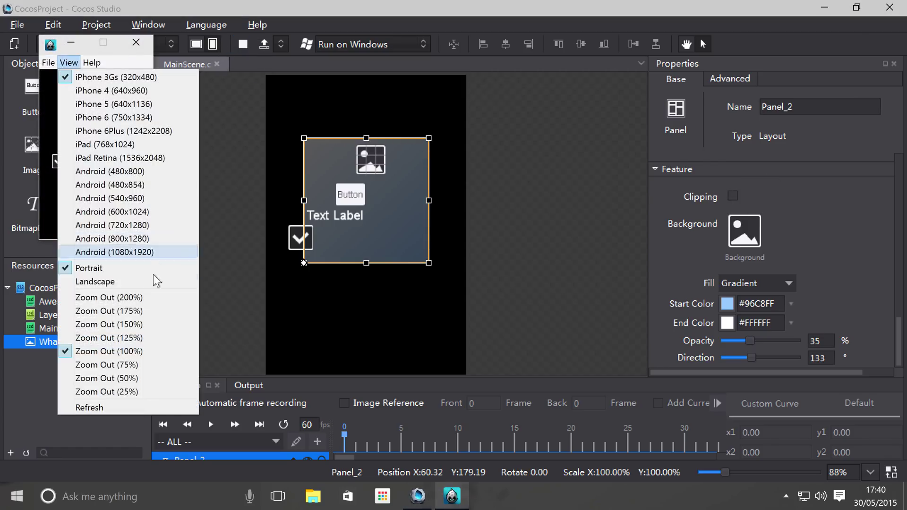
{"action": "left_click", "coordinate": [131, 298]}
{"action": "left_click_drag", "start_coordinate": [113, 46], "coordinate": [365, 75]}
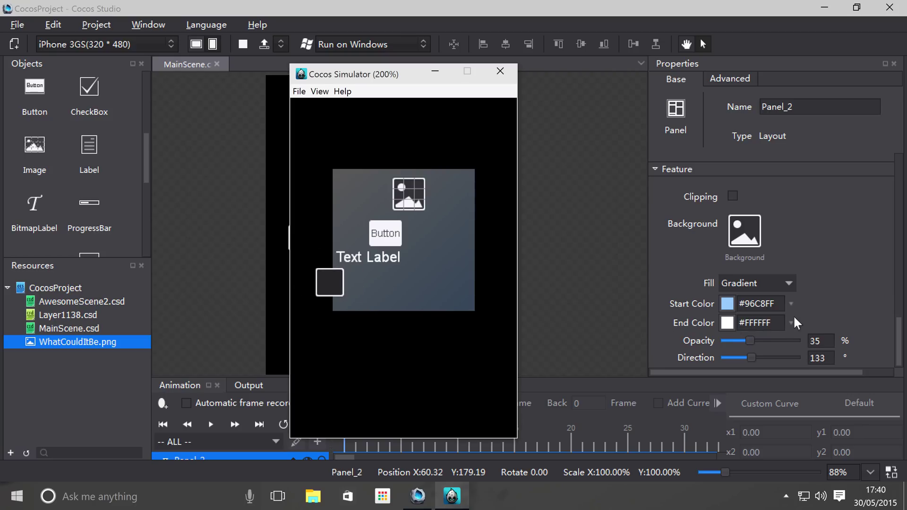
{"action": "key", "text": "alt+F4"}
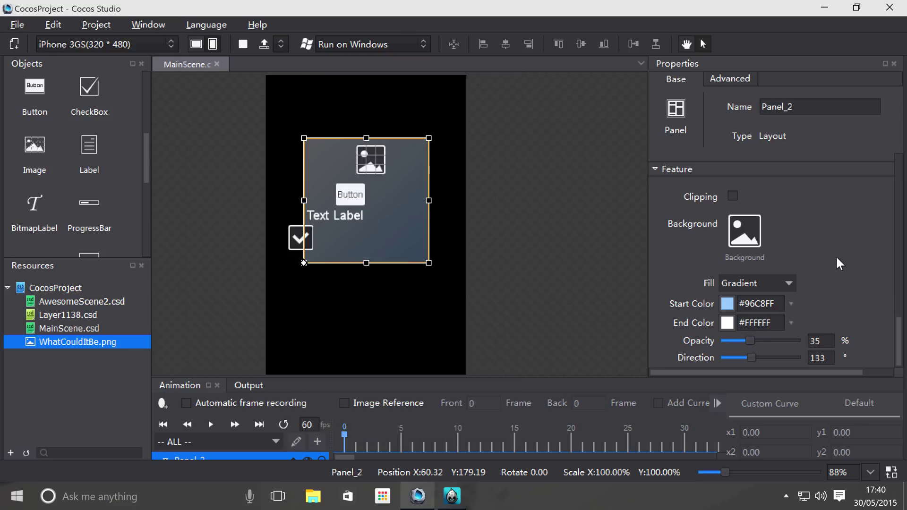
- Enable clipping on Panel_2, rerun the preview at 200% and move its window aside
{"action": "left_click", "coordinate": [733, 196]}
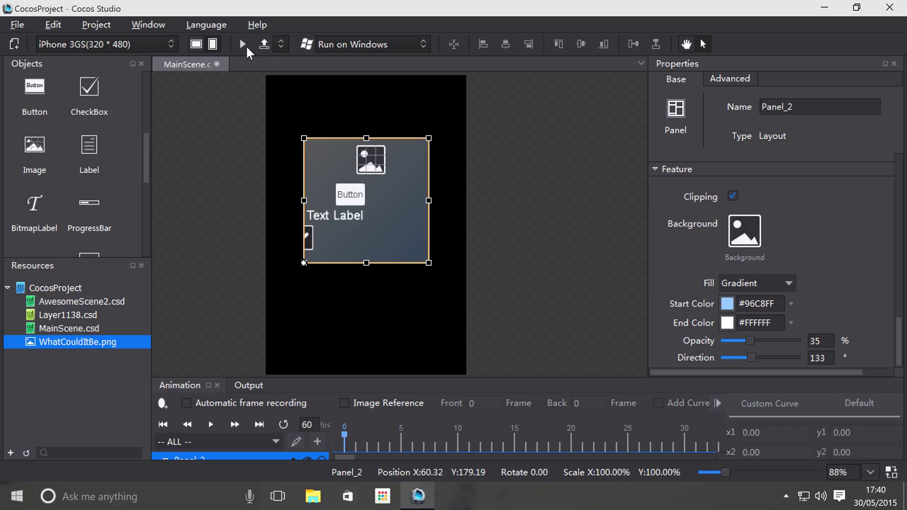
{"action": "left_click", "coordinate": [244, 46]}
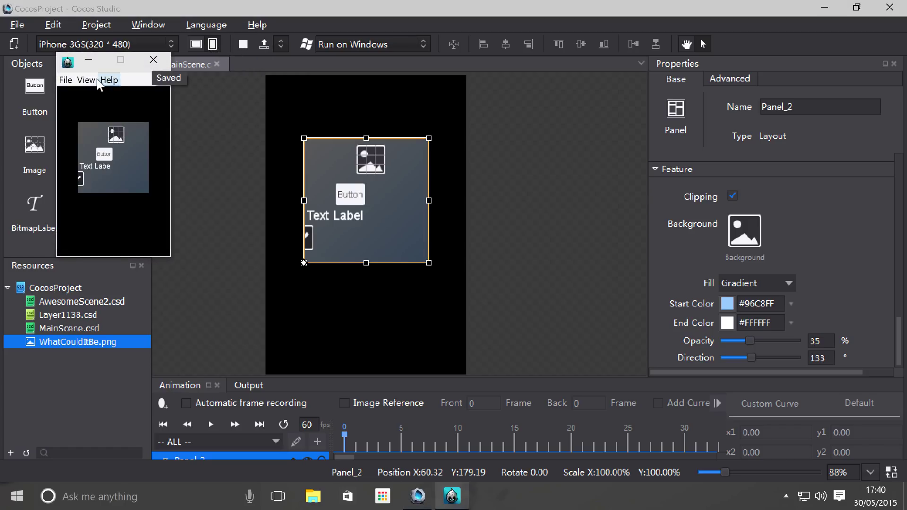
{"action": "left_click", "coordinate": [87, 80]}
{"action": "left_click", "coordinate": [144, 313]}
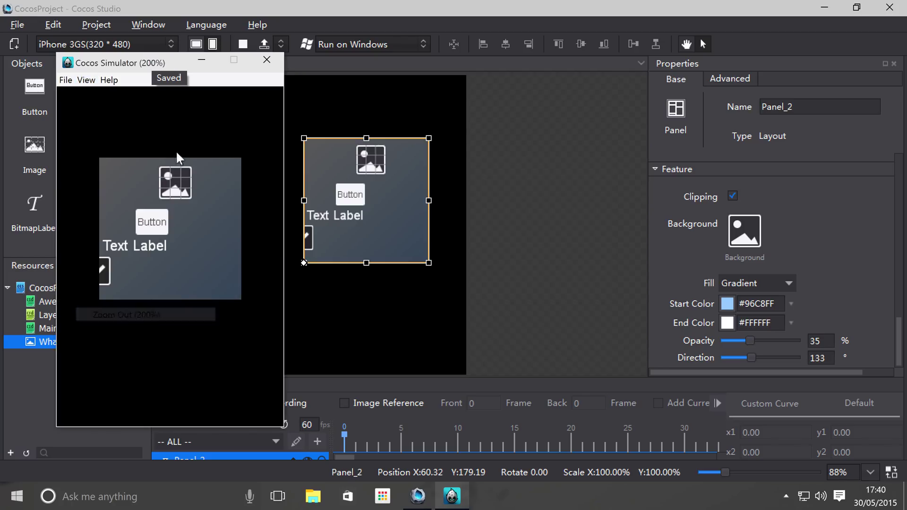
{"action": "left_click", "coordinate": [276, 83]}
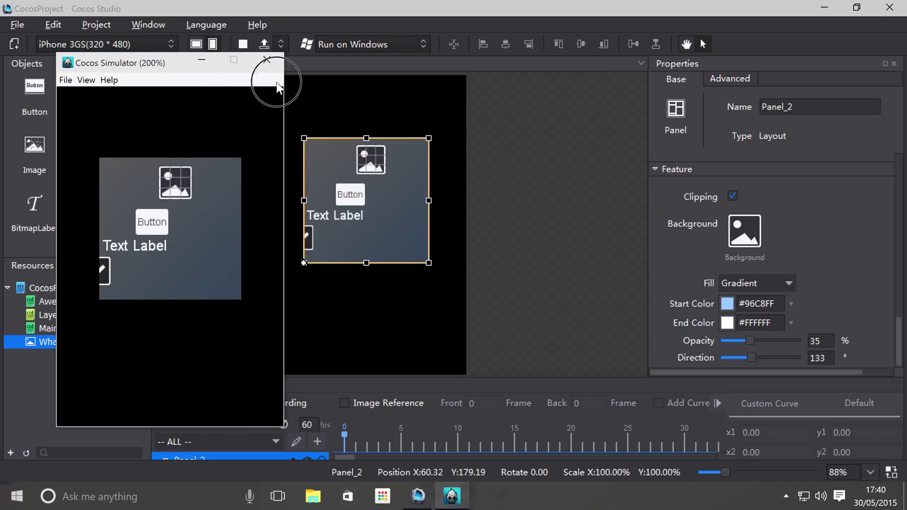
{"action": "left_click_drag", "start_coordinate": [147, 66], "coordinate": [298, 76]}
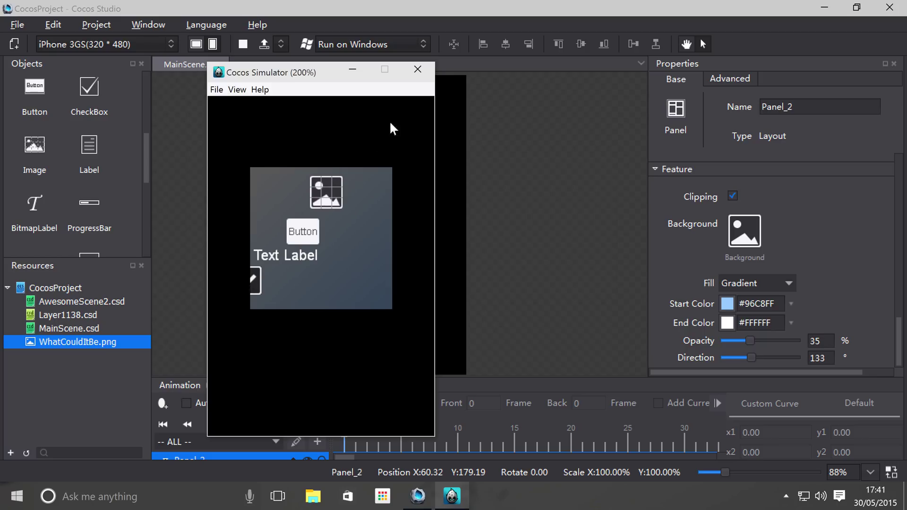
- Close the preview and move Panel_2 down and right to 73.93, 137.23
{"action": "left_click", "coordinate": [418, 70]}
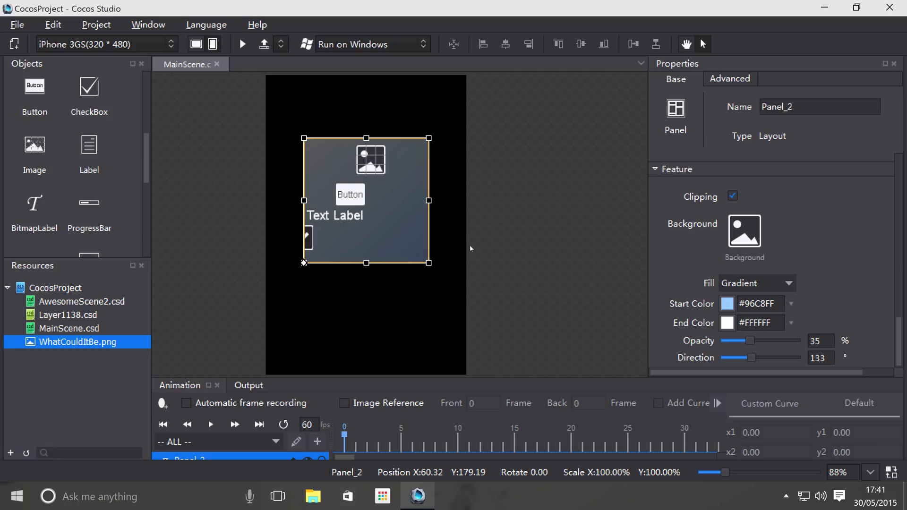
{"action": "left_click_drag", "start_coordinate": [425, 231], "coordinate": [395, 205]}
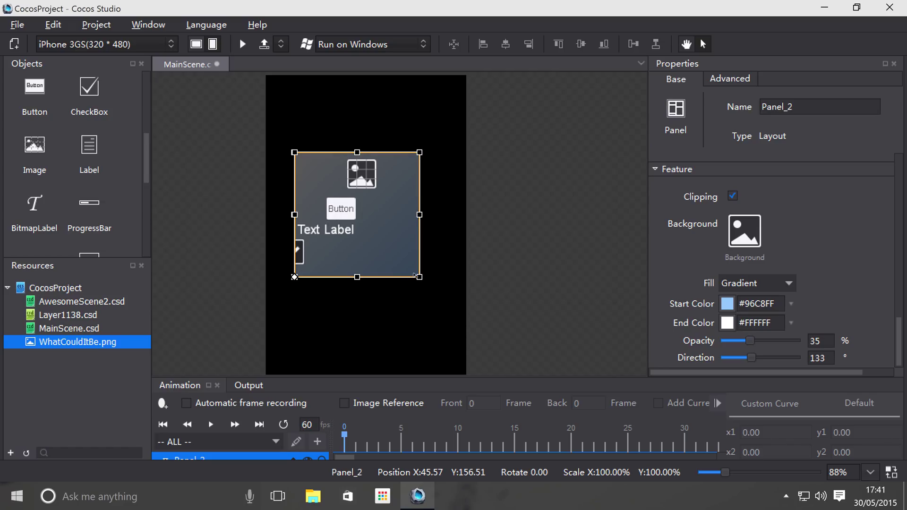
{"action": "left_click_drag", "start_coordinate": [415, 275], "coordinate": [435, 289]}
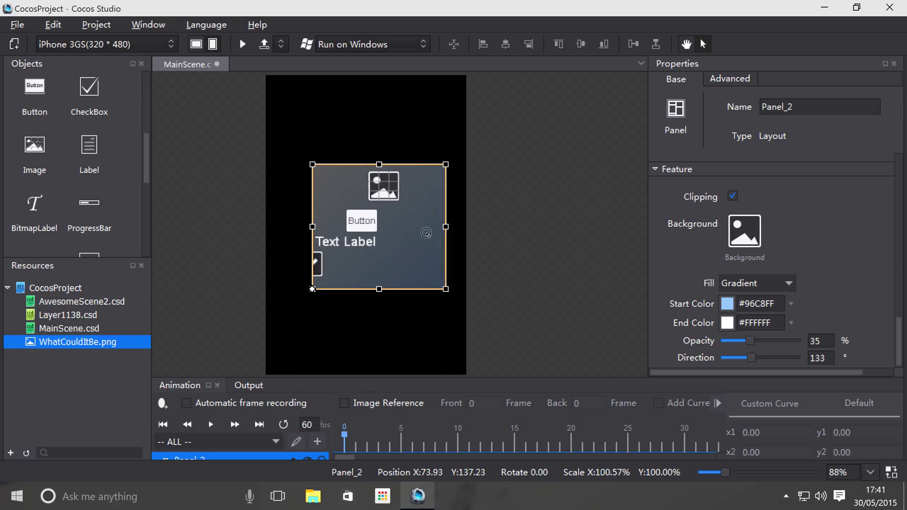
- Try stretching Panel_2 to double width, then undo the stretch
{"action": "left_click_drag", "start_coordinate": [426, 232], "coordinate": [566, 271]}
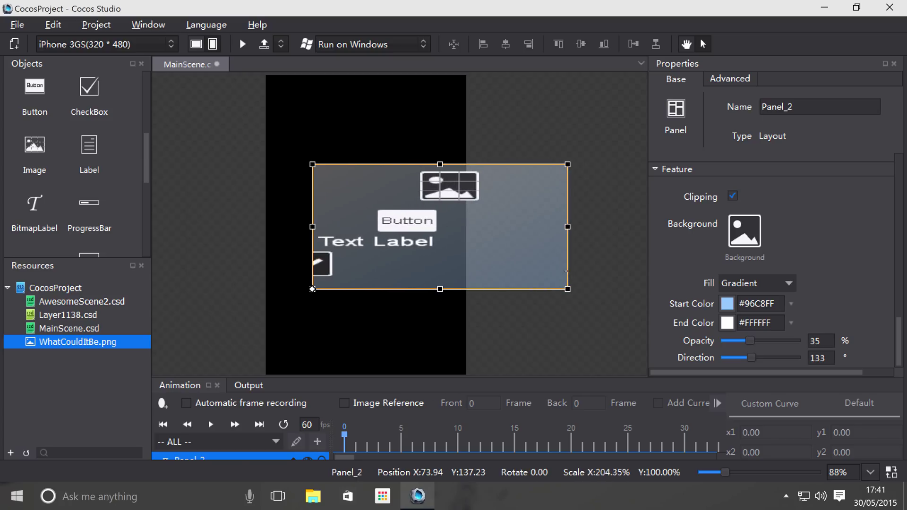
{"action": "key", "text": "ctrl+z"}
{"action": "scroll", "coordinate": [832, 186], "scroll_direction": "up", "scroll_amount": 5}
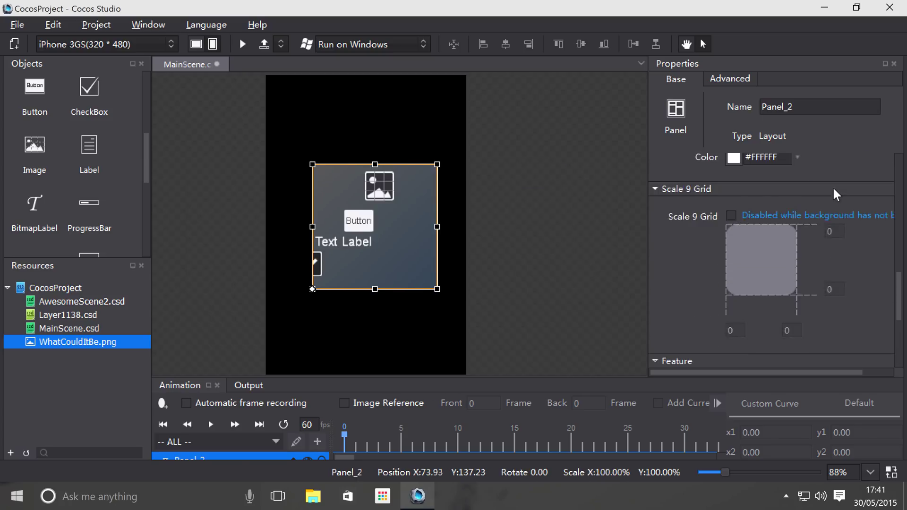
{"action": "scroll", "coordinate": [833, 186], "scroll_direction": "up", "scroll_amount": 3}
{"action": "left_click_drag", "start_coordinate": [736, 257], "coordinate": [758, 256]}
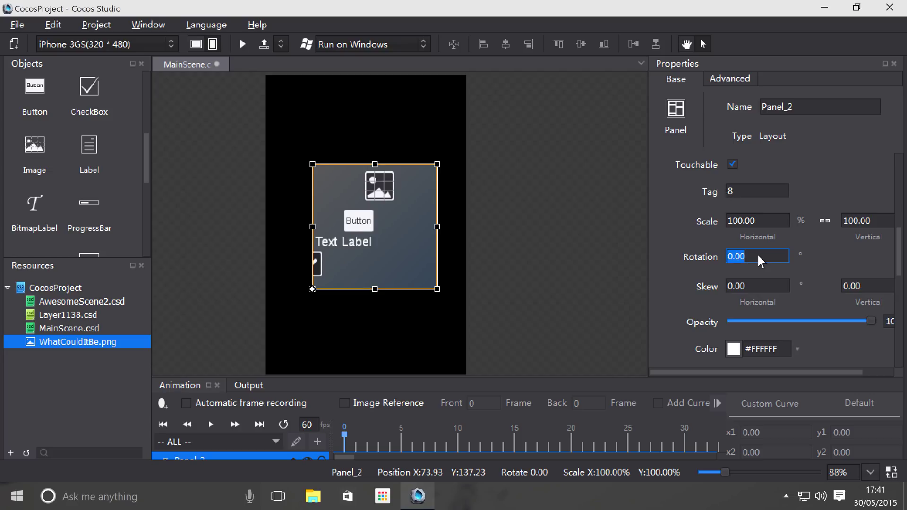
{"action": "type", "text": "55"}
{"action": "key", "text": "Return"}
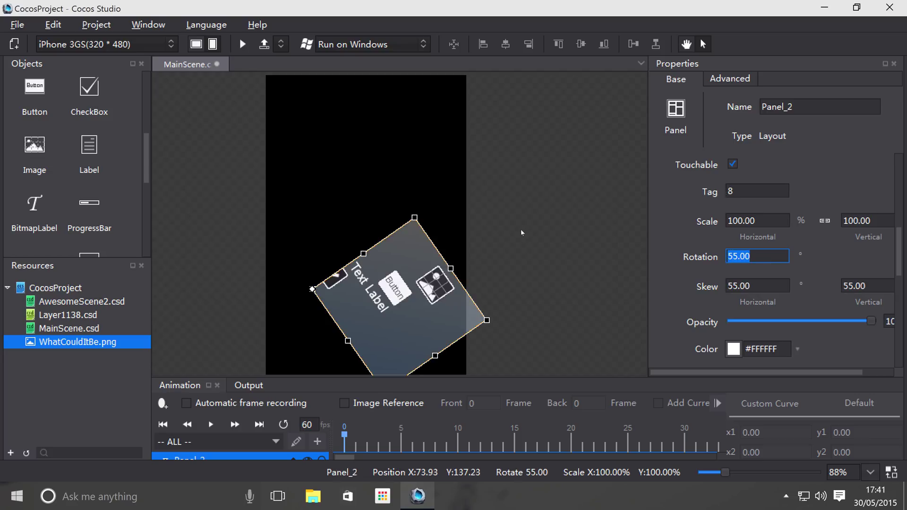
{"action": "key", "text": "ctrl+z"}
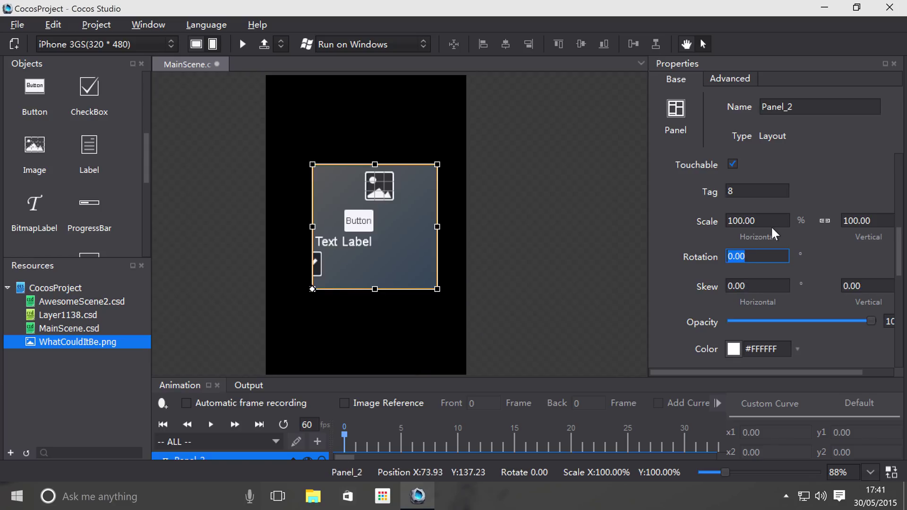
{"action": "scroll", "coordinate": [771, 226], "scroll_direction": "up", "scroll_amount": 5}
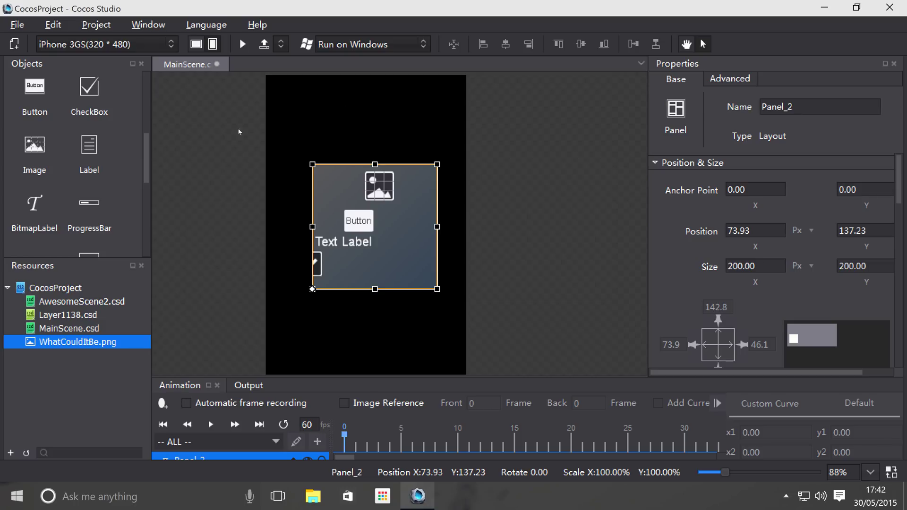
{"action": "left_click_drag", "start_coordinate": [148, 169], "coordinate": [147, 213]}
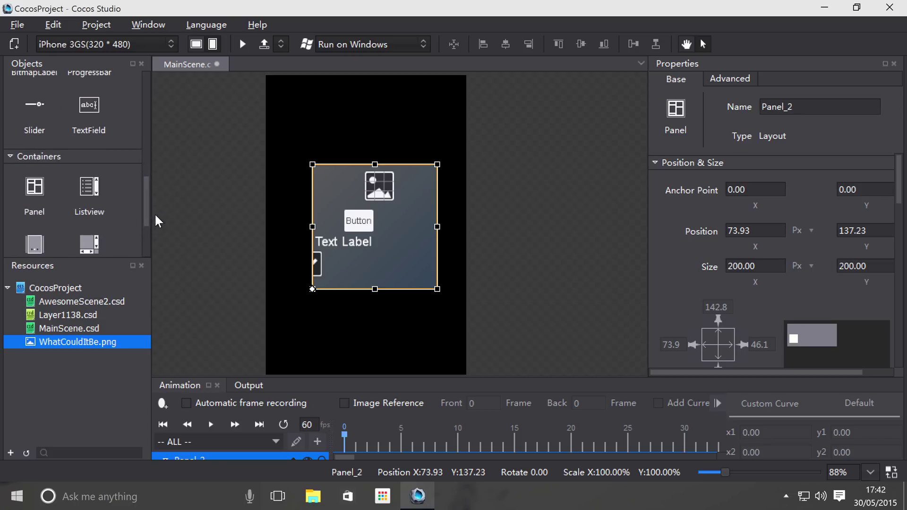